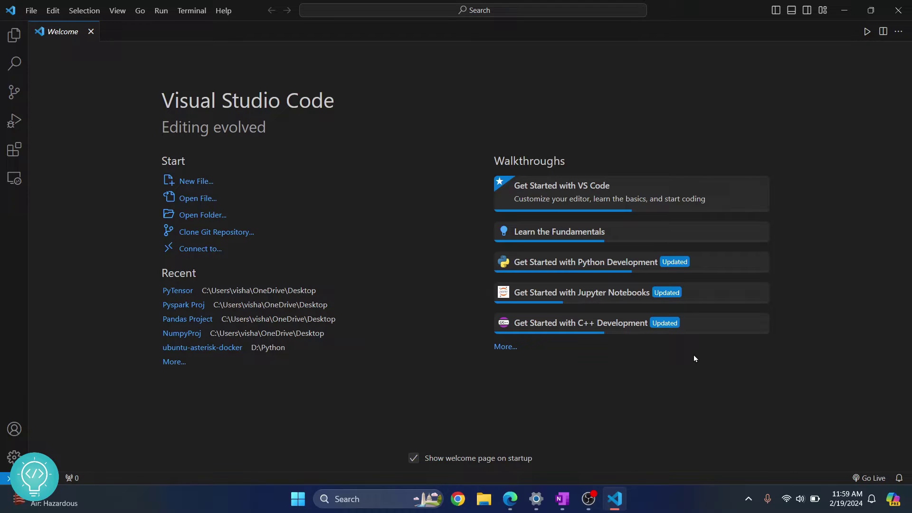
Through Open Folder, make a new Desktop folder named PYtensor and open it as the workspace
{"action": "left_click", "coordinate": [33, 12]}
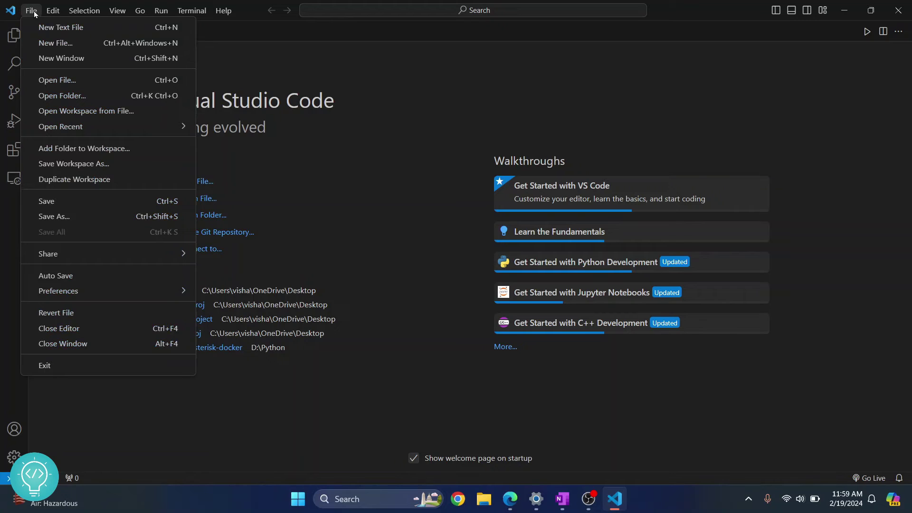
{"action": "left_click", "coordinate": [71, 94]}
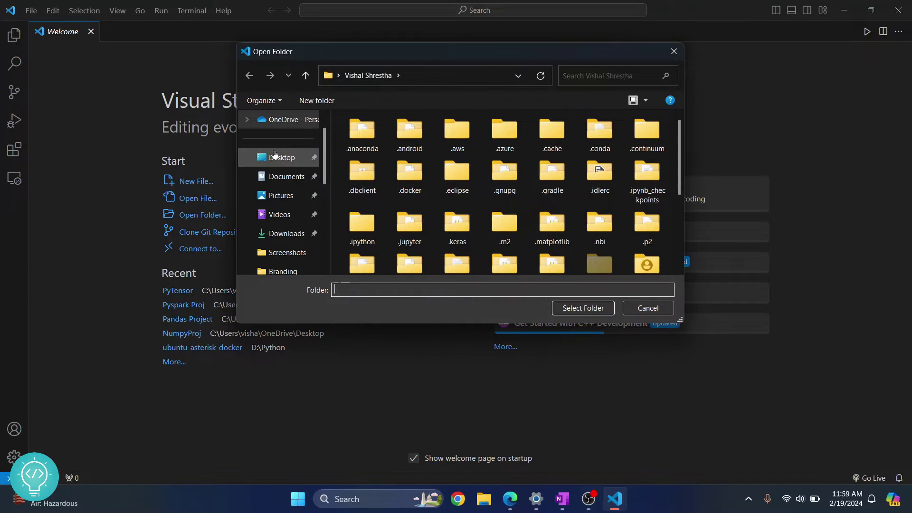
{"action": "left_click", "coordinate": [282, 159]}
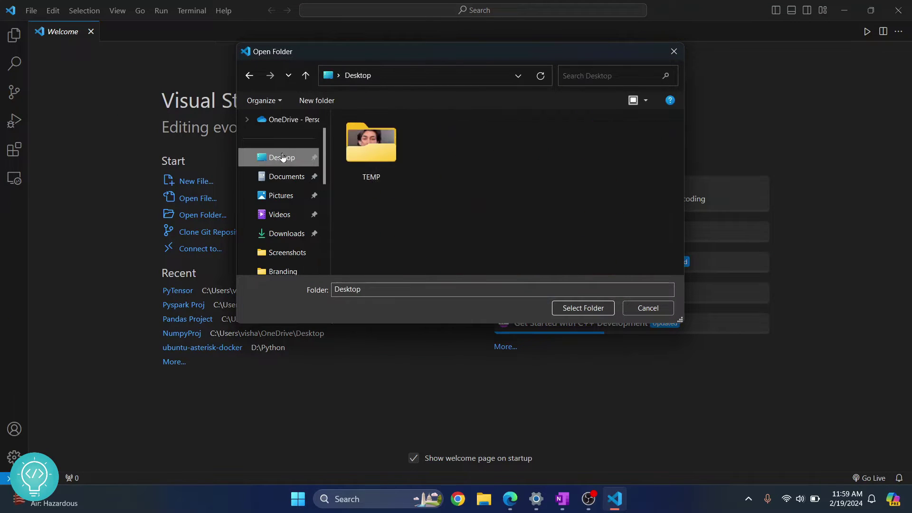
{"action": "left_click", "coordinate": [314, 100]}
{"action": "type", "text": "PYten"}
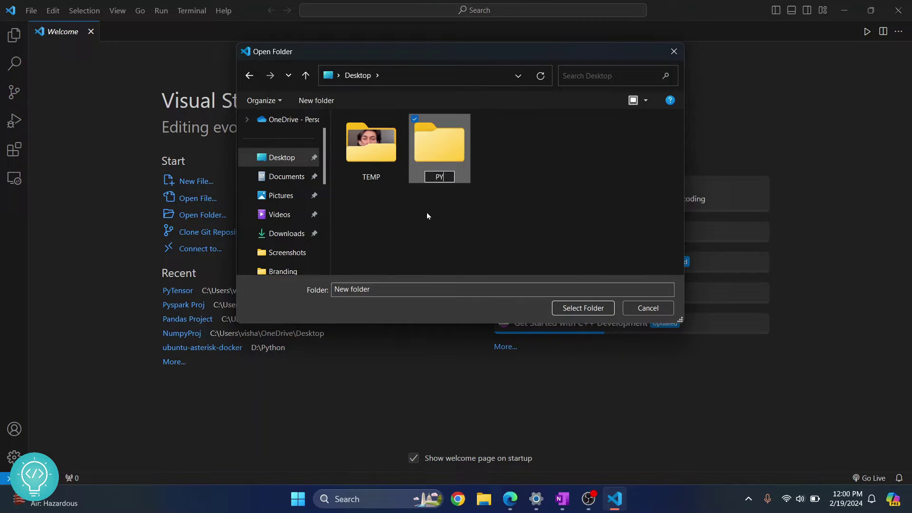
{"action": "type", "text": "sor"}
{"action": "key", "text": "Return"}
{"action": "key", "text": "Return"}
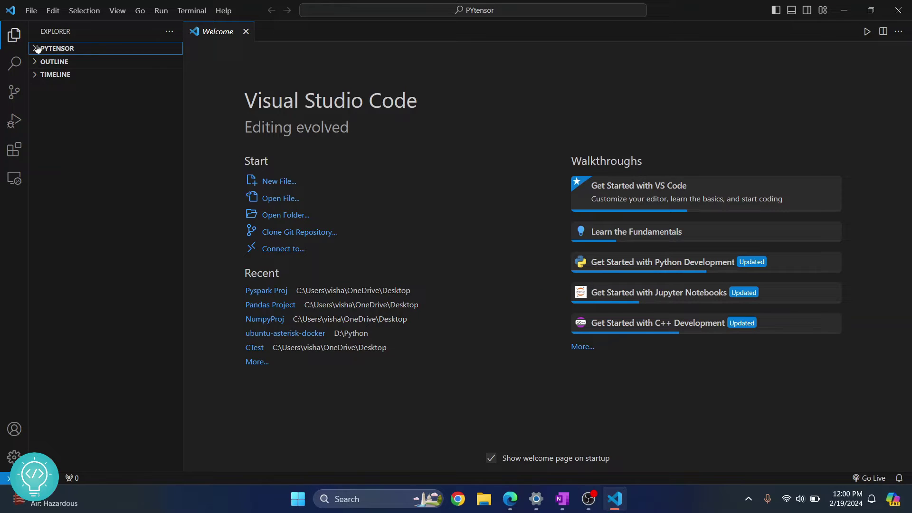
Create main.py, paste in the Fashion-MNIST TensorFlow training script, and save it
{"action": "left_click", "coordinate": [131, 49]}
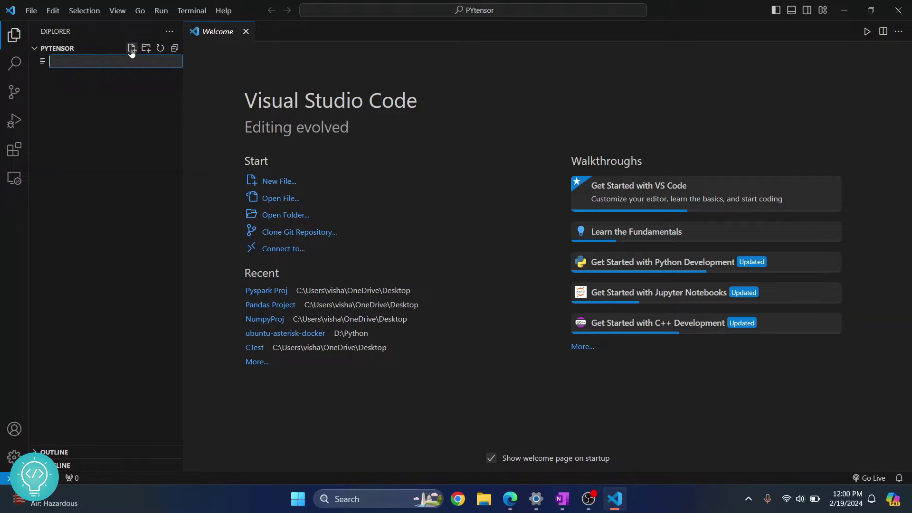
{"action": "type", "text": "main.py"}
{"action": "key", "text": "Return"}
{"action": "type", "text": "import tensorflow as tf  # Generate synthetic data for binary classification (X_train, y_train), (X_test, y_test) = tf.keras.datasets.fashion_mnist.load_data() X_train, X_test = X_train / 255.0, X_test / 255.0  # Normalize pixel values to be between 0 and 1  # Build a simple neural network model model = tf.keras.Sequential([     tf.keras.layers.Flatten(input_shape=(28, 28)),     tf.keras.layers.Dense(128, activation='relu'),     tf.keras.layers.Dropout(0.2),     tf.keras.layers.Dense(10, activation='softmax') ])  # Compile the model model.compile(optimizer='adam',               loss='sparse_categorical_crossentropy',               metrics=['accuracy'])  # Train the model model.fit(X_train, y_train, epochs=5)  # Evaluate the model on the test set test_loss, test_accuracy = model.evaluate(X_test, y_test) print(f\"\\nTest Loss: {test_loss:.4f}, Test Accuracy: {test_accuracy:.4f}\")"}
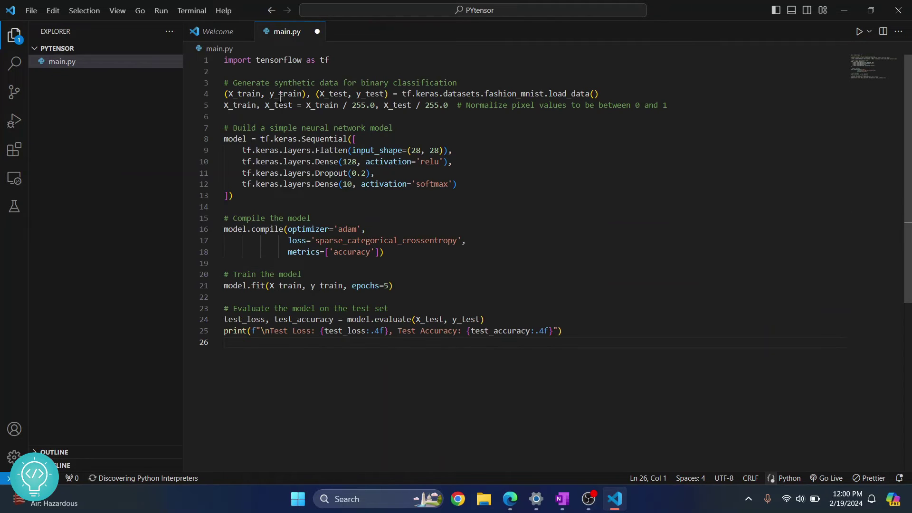
{"action": "key", "text": "ctrl+s"}
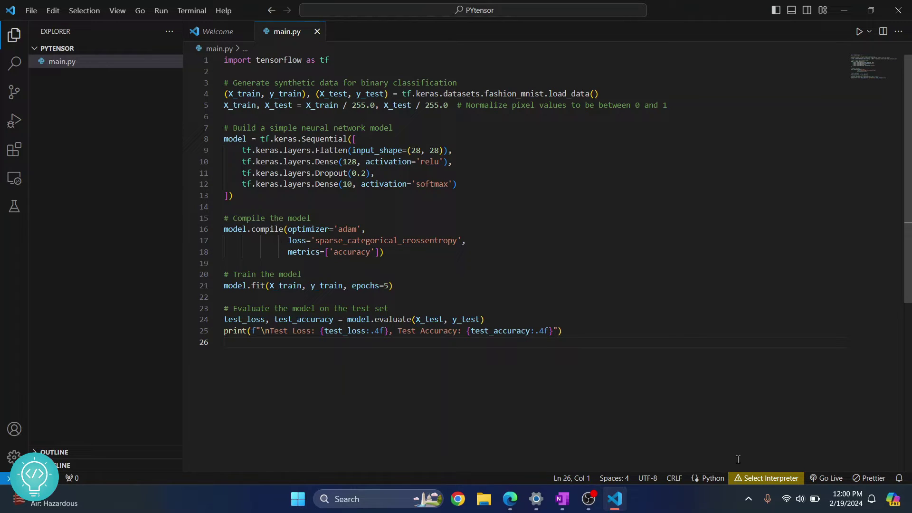
Create a Venv-type .venv environment from Python 3.9.13 as the selected interpreter
{"action": "left_click", "coordinate": [761, 479]}
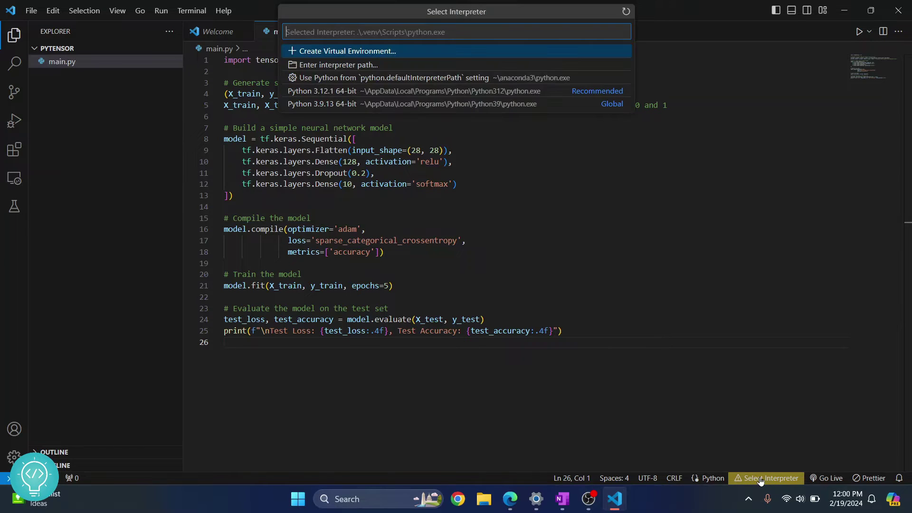
{"action": "left_click", "coordinate": [332, 54]}
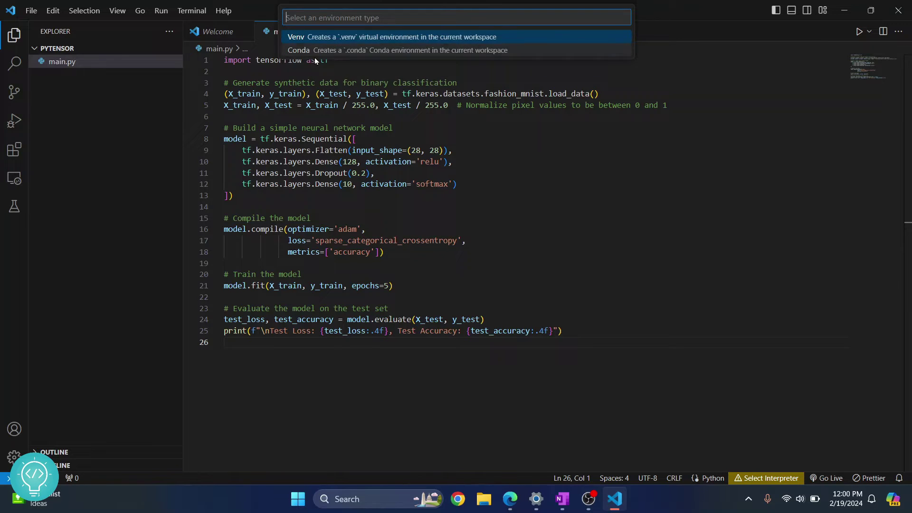
{"action": "left_click", "coordinate": [310, 38]}
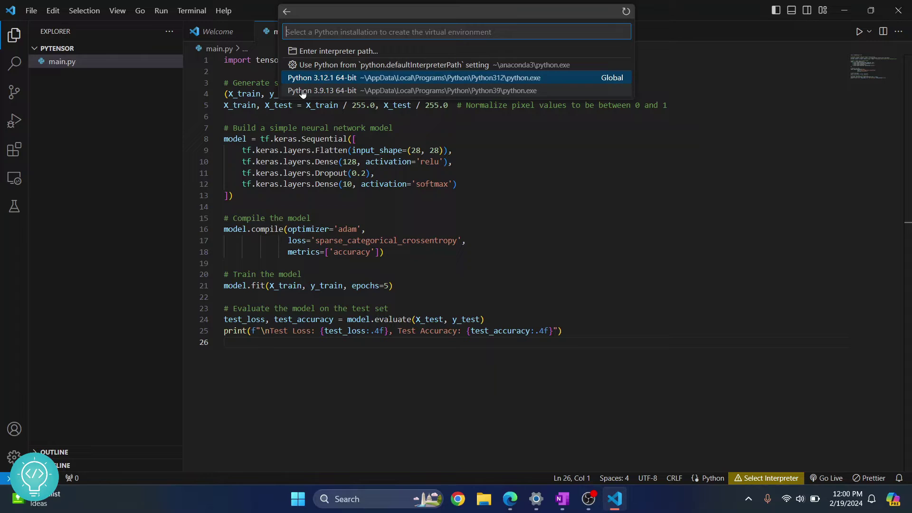
{"action": "left_click", "coordinate": [322, 91]}
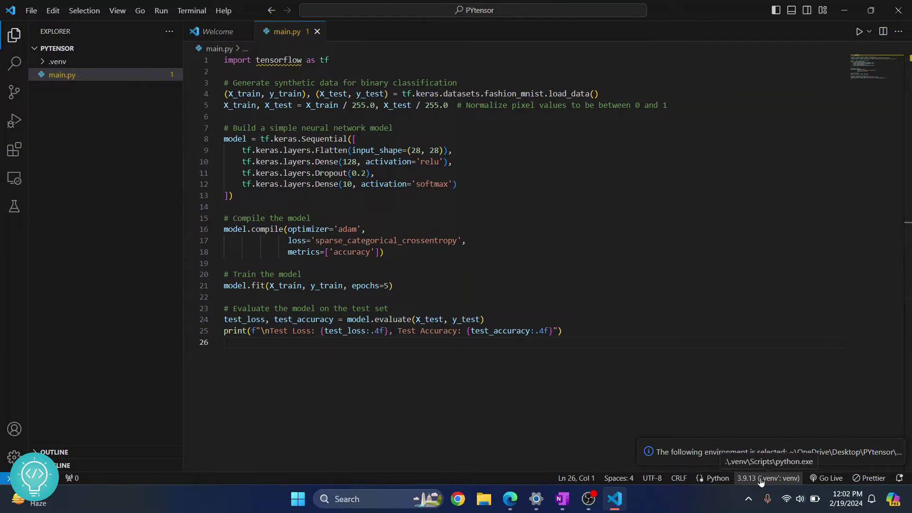
Open a new PowerShell terminal in PYtensor and dismiss the virtual environment notice
{"action": "left_click", "coordinate": [191, 10]}
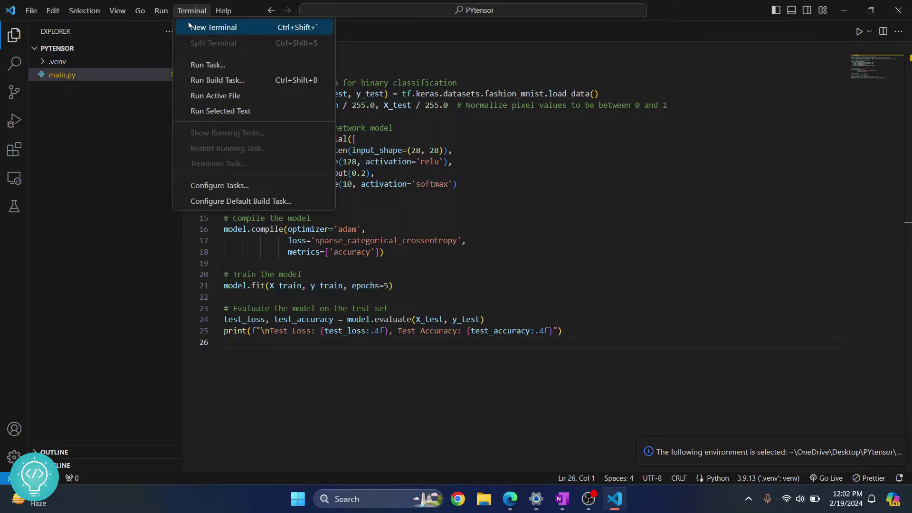
{"action": "left_click", "coordinate": [212, 27]}
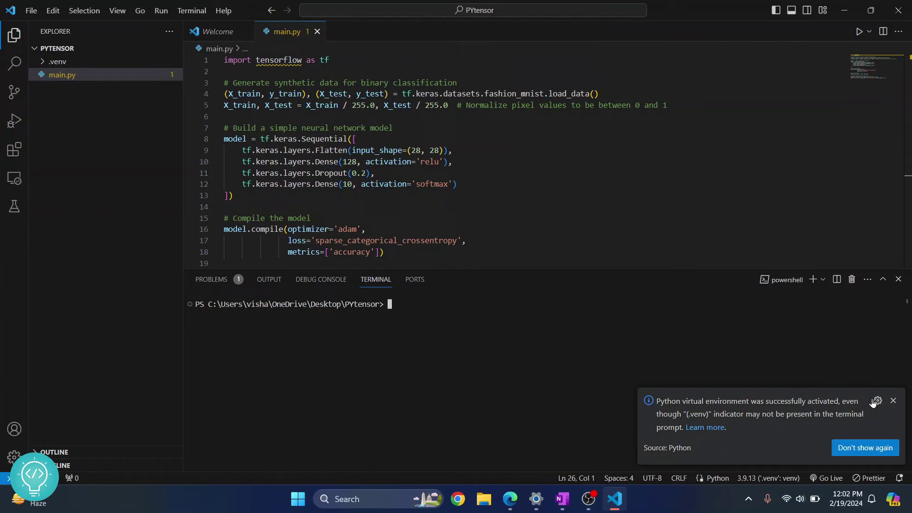
{"action": "left_click", "coordinate": [893, 400]}
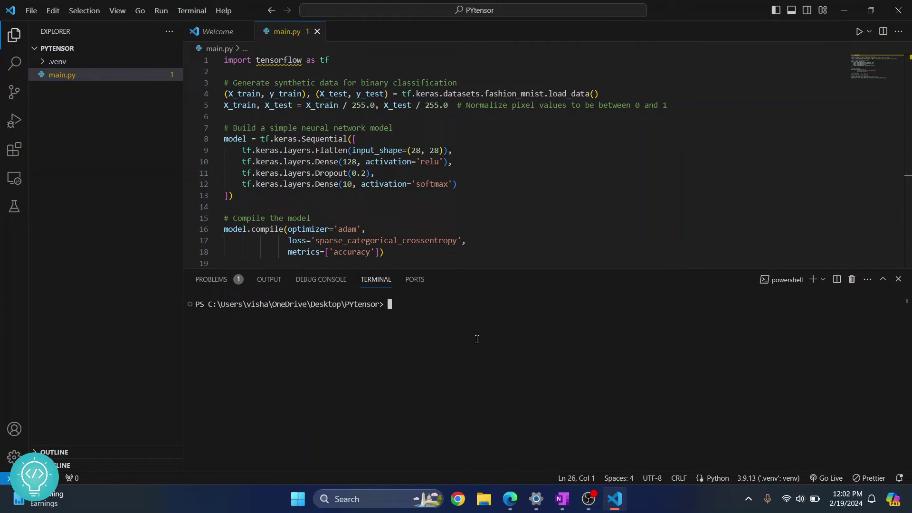
{"action": "type", "text": ".venv"}
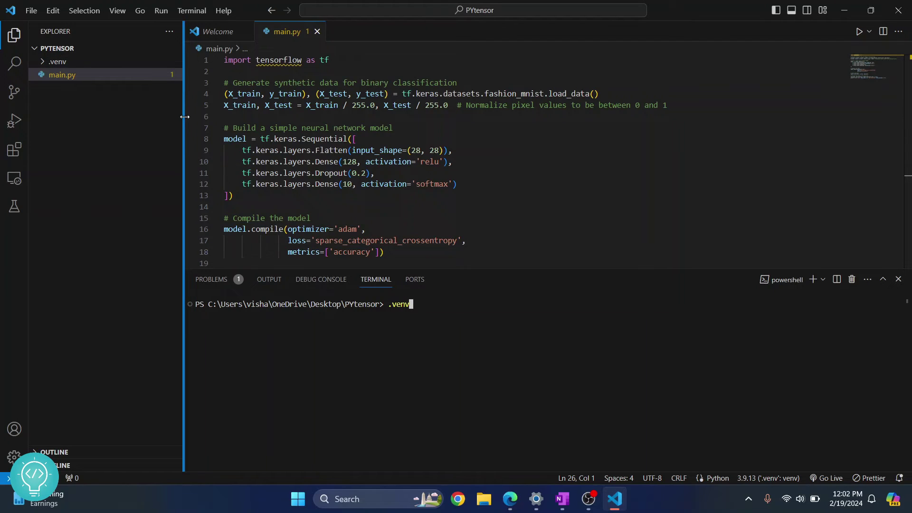
{"action": "type", "text": "\\Sc"}
Run .\.venv\Scripts\activate after a first batch-script attempt, getting the (.venv) prompt prefix
{"action": "key", "text": "Tab"}
{"action": "type", "text": "activate.b"}
{"action": "key", "text": "BackSpace"}
{"action": "key", "text": "BackSpace"}
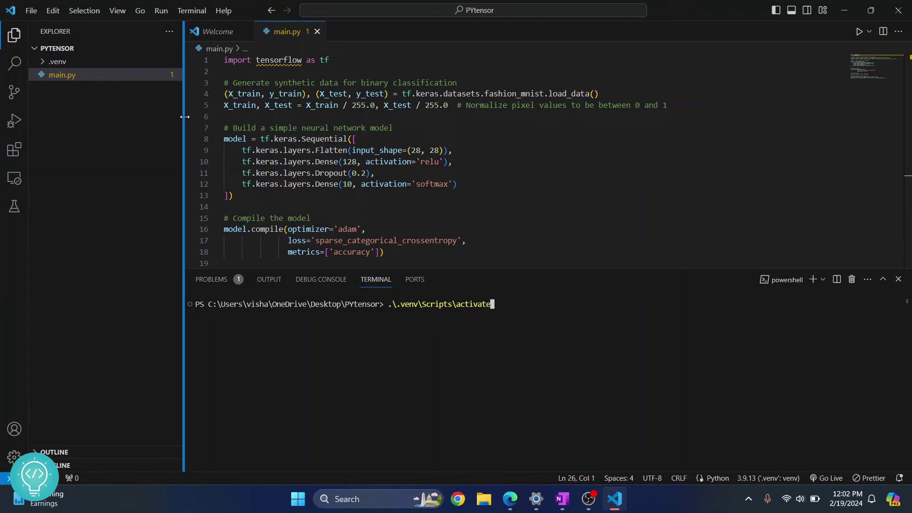
{"action": "type", "text": ".bat"}
{"action": "key", "text": "Return"}
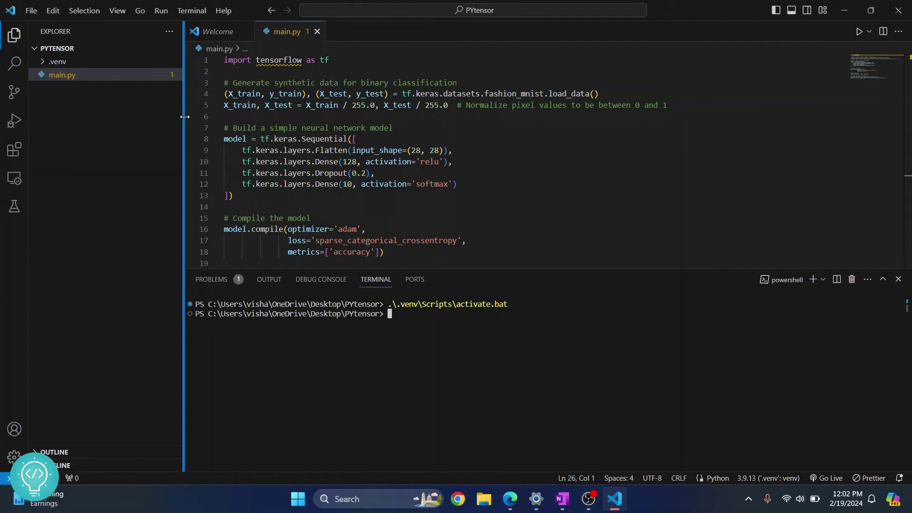
{"action": "key", "text": "Up"}
{"action": "key", "text": "Left"}
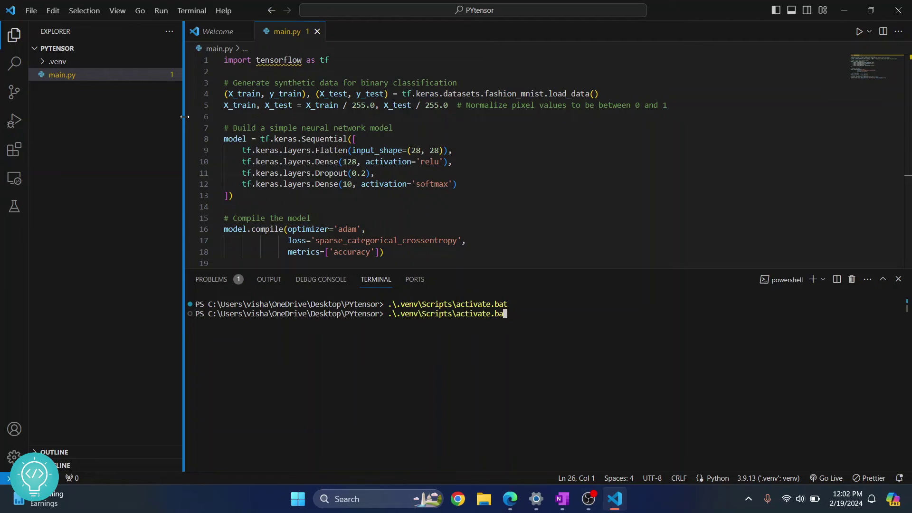
{"action": "key", "text": "BackSpace"}
{"action": "key", "text": "BackSpace"}
{"action": "key", "text": "BackSpace"}
{"action": "key", "text": "BackSpace"}
{"action": "key", "text": "BackSpace"}
{"action": "key", "text": "BackSpace"}
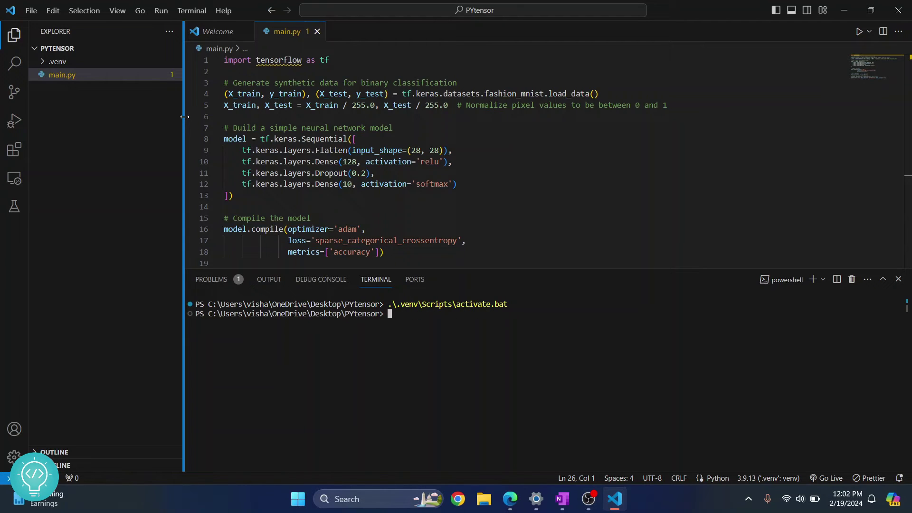
{"action": "type", "text": "."}
{"action": "key", "text": "BackSpace"}
{"action": "type", "text": ".\\.venv\\"}
{"action": "type", "text": "Scripts\\act"}
{"action": "type", "text": "ivate"}
{"action": "key", "text": "Return"}
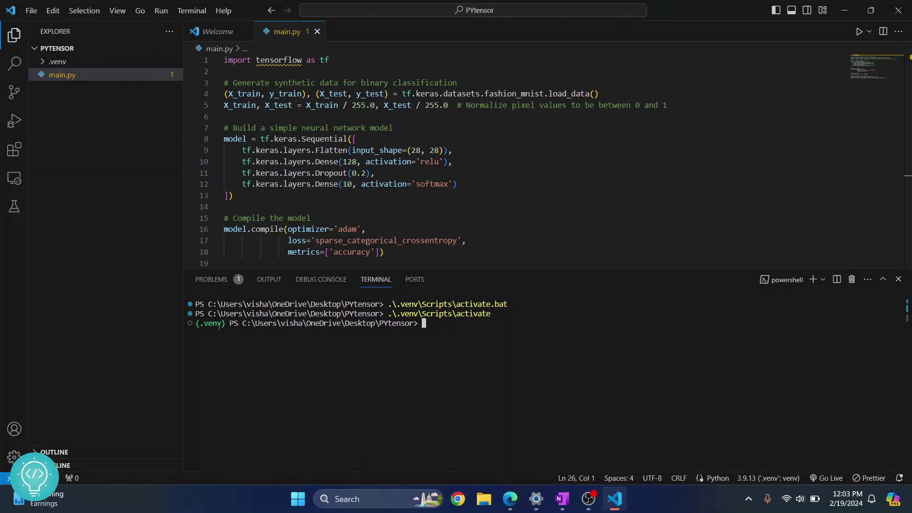
{"action": "left_click_drag", "start_coordinate": [228, 323], "coordinate": [196, 322]}
{"action": "left_click", "coordinate": [428, 327]}
{"action": "type", "text": "pip install te"}
{"action": "type", "text": "nsorflow"}
Run pip install tensorflow, installing TensorFlow 2.15.0 and its dependencies into .venv
{"action": "key", "text": "Return"}
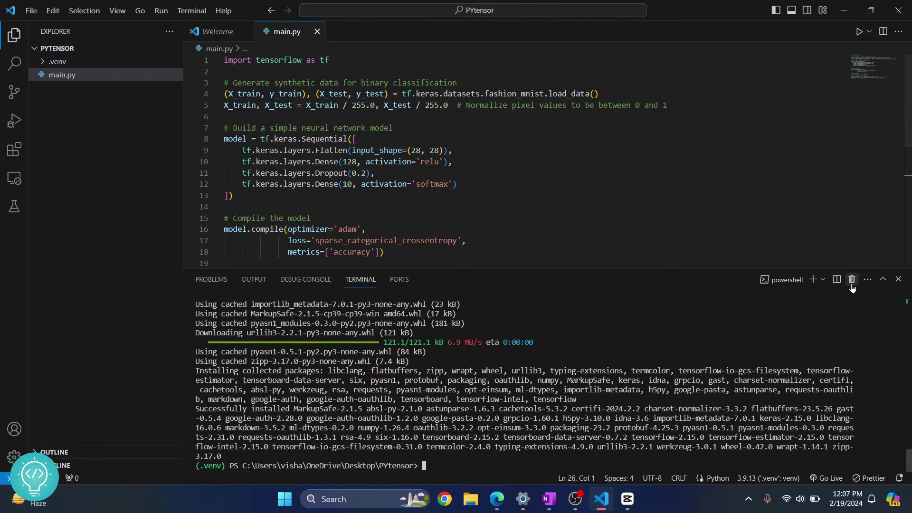
Kill the old terminal and run main.py, which prints TensorFlow's oneDNN startup notice
{"action": "left_click", "coordinate": [851, 279]}
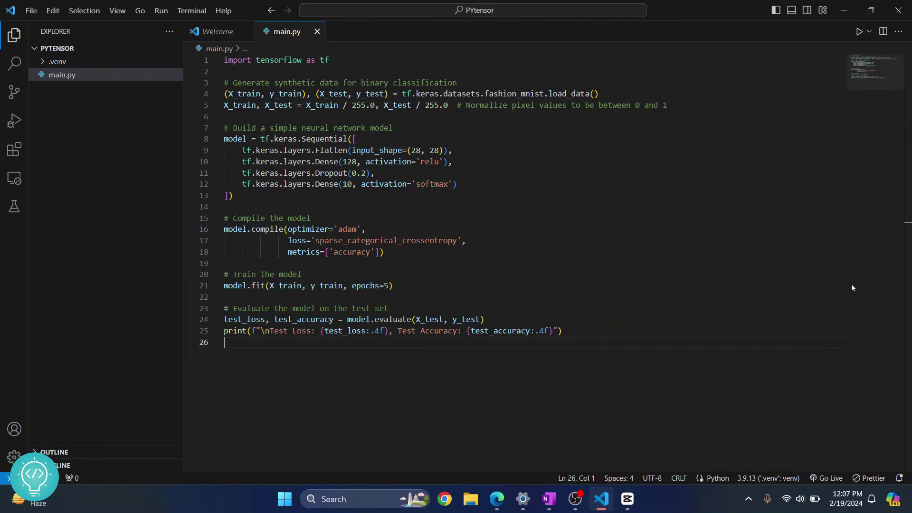
{"action": "left_click", "coordinate": [858, 31]}
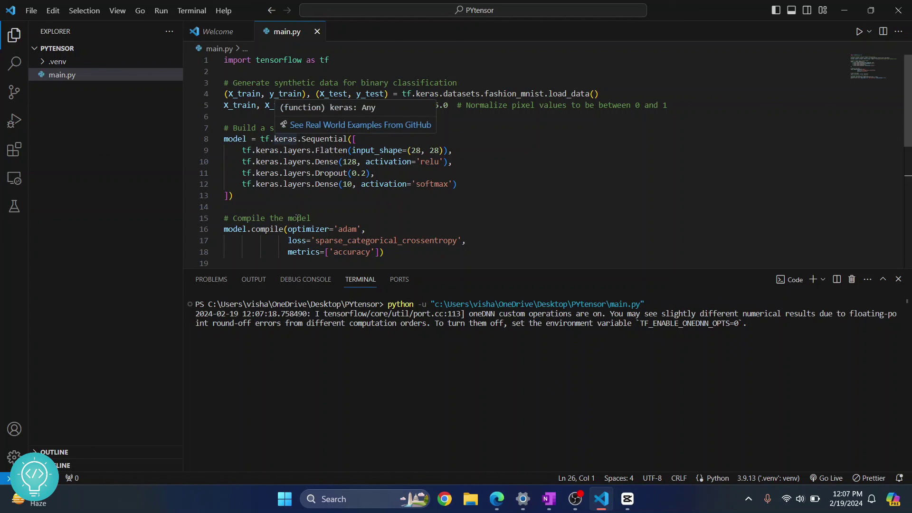
{"action": "scroll", "coordinate": [391, 226], "scroll_direction": "down", "scroll_amount": 2}
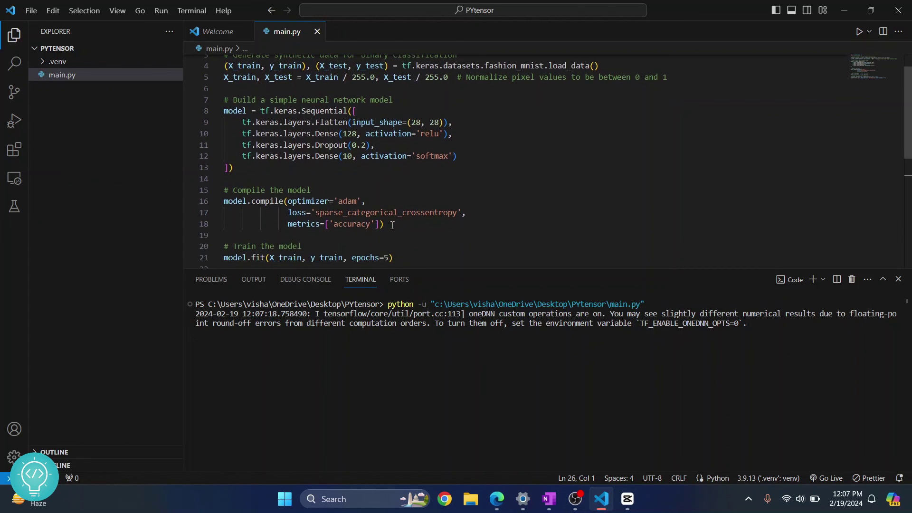
{"action": "scroll", "coordinate": [392, 226], "scroll_direction": "up", "scroll_amount": 2}
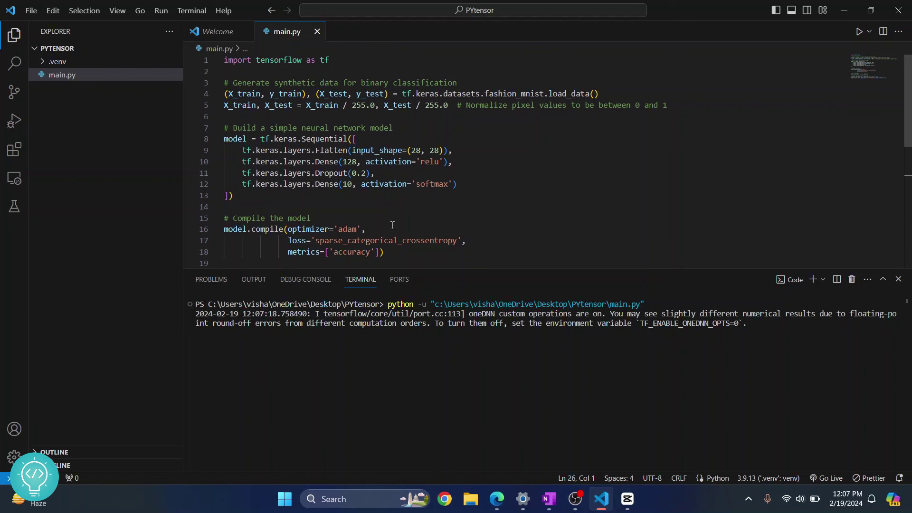